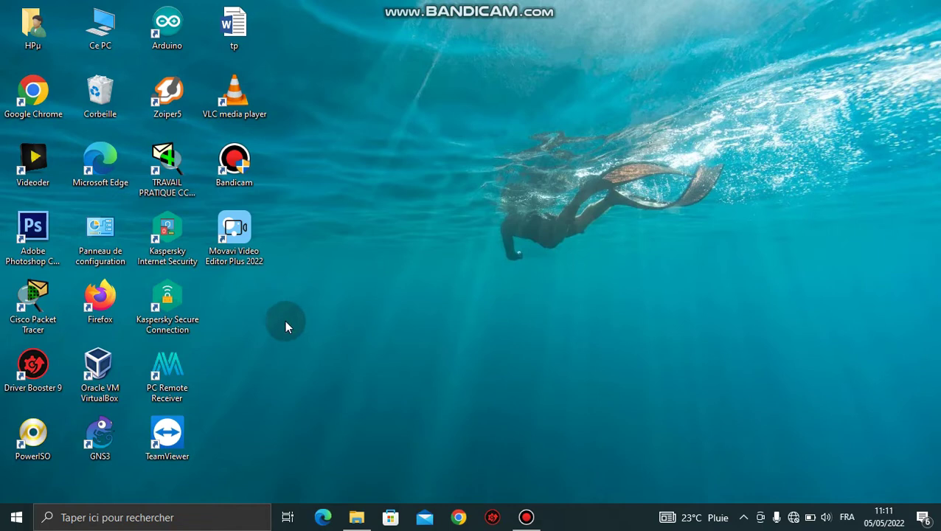
Step: Open Gestionnaire des tâches to examine the list of running applications, and close it
left_click(176, 317)
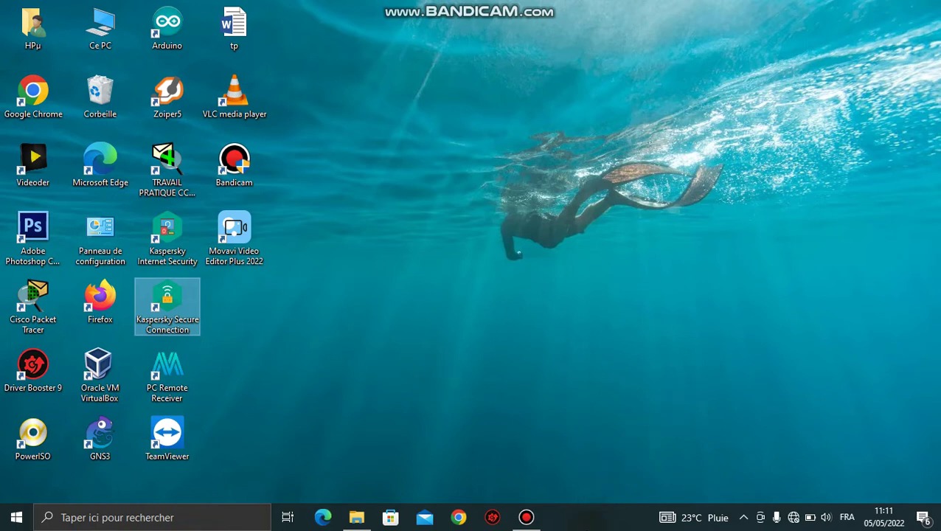
right_click(592, 521)
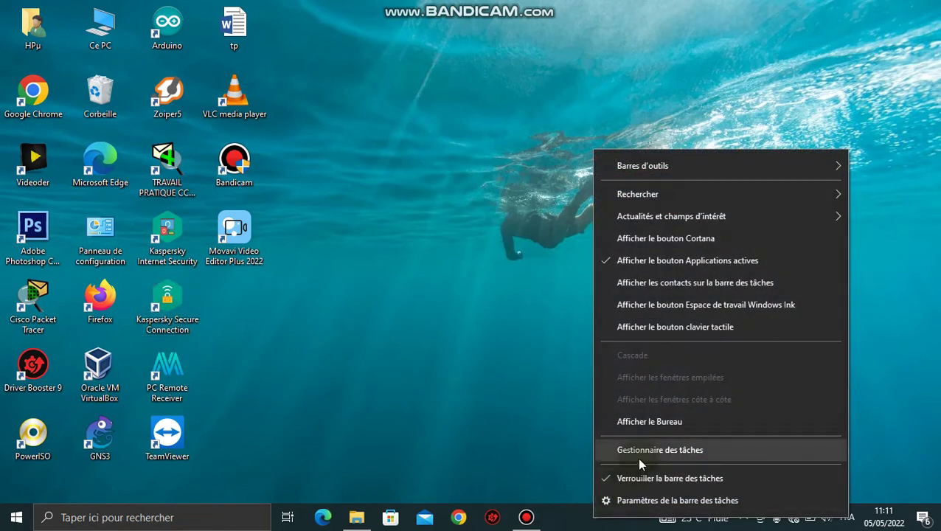
left_click(641, 450)
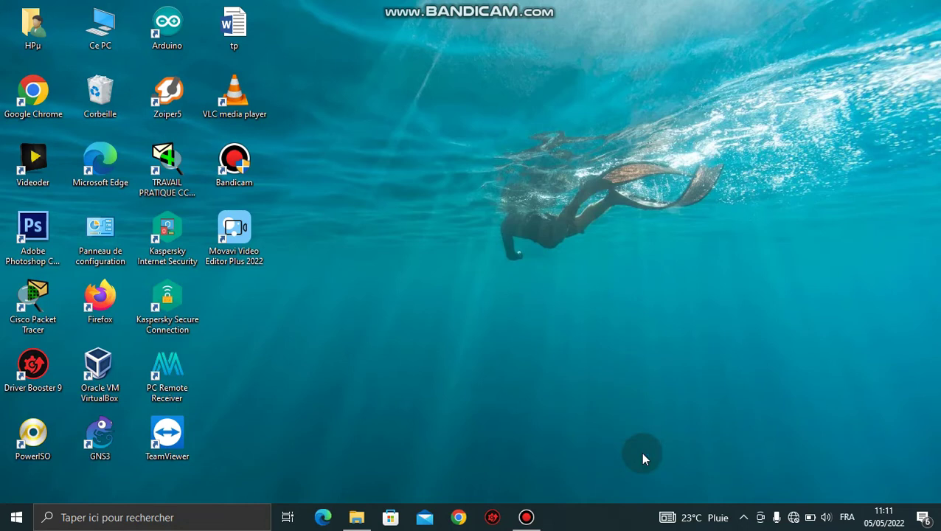
left_click_drag(125, 34, 415, 50)
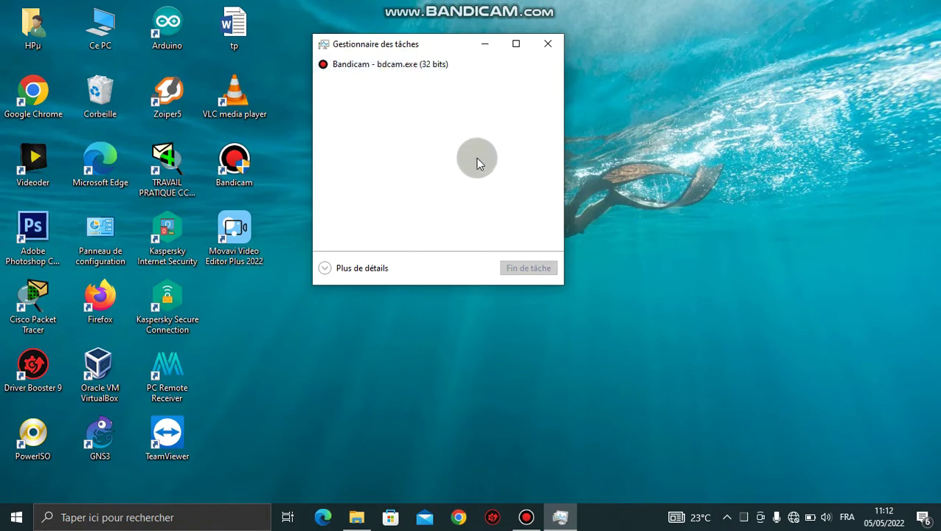
left_click(546, 44)
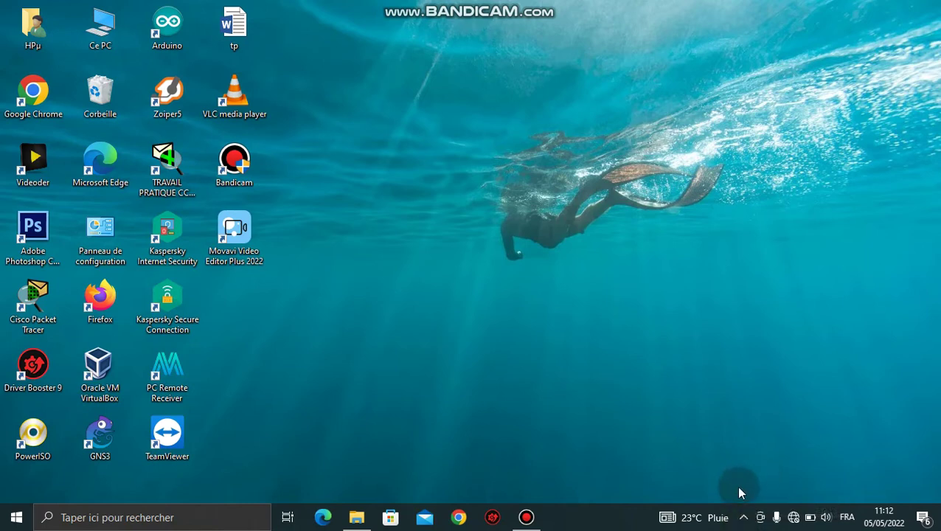
Step: Reveal the hidden background apps and open Sécurité Windows from among them
left_click(744, 517)
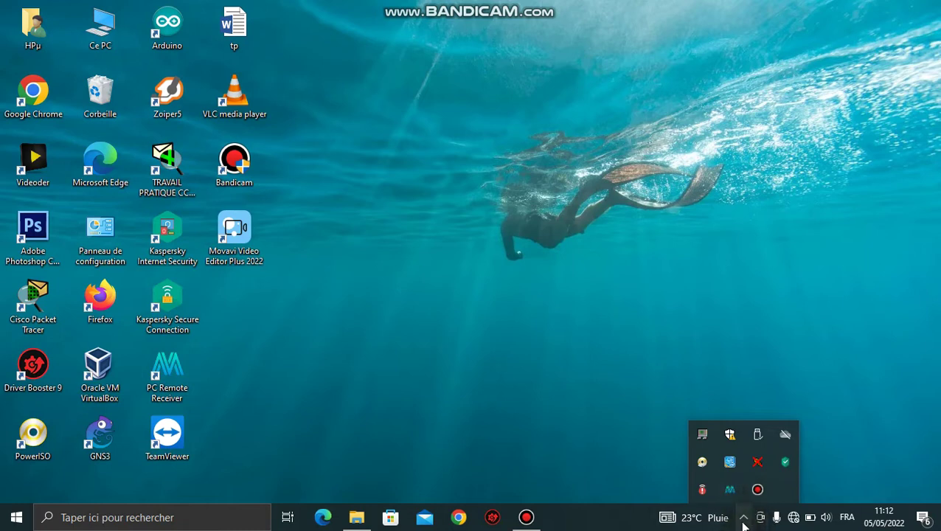
left_click(744, 517)
left_click(744, 517)
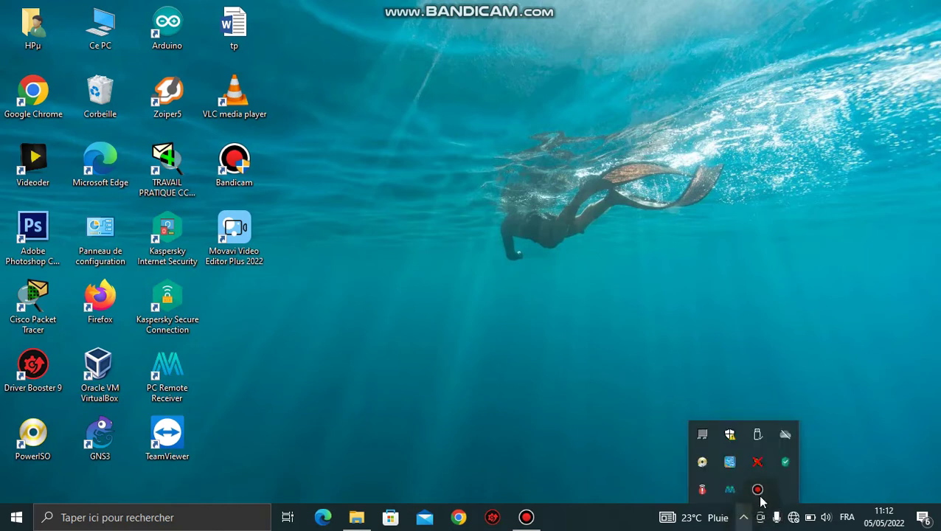
left_click(730, 436)
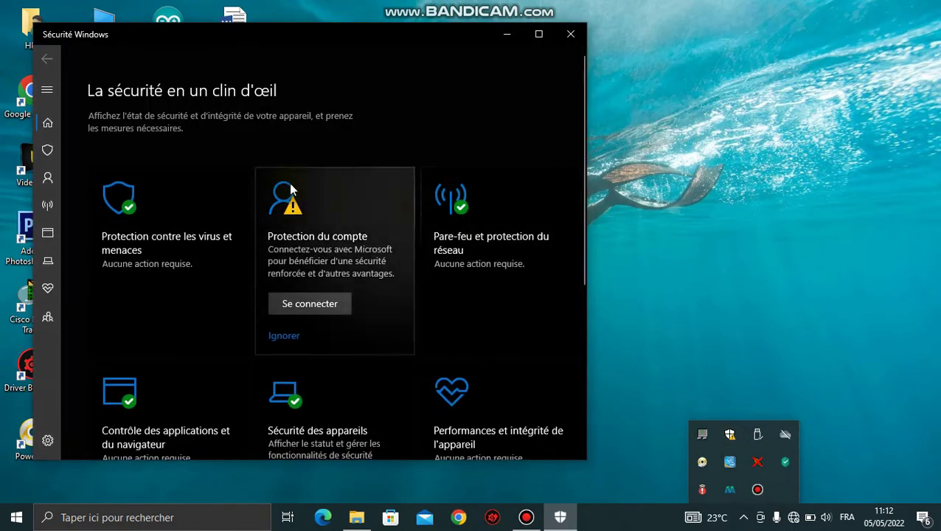
Step: Review the protection areas on the security overview and look at the Sécurité des appareils page, returning to the overview
mouse_move(584, 117)
left_mouse_down()
mouse_move(593, 298)
mouse_move(567, 116)
left_mouse_up()
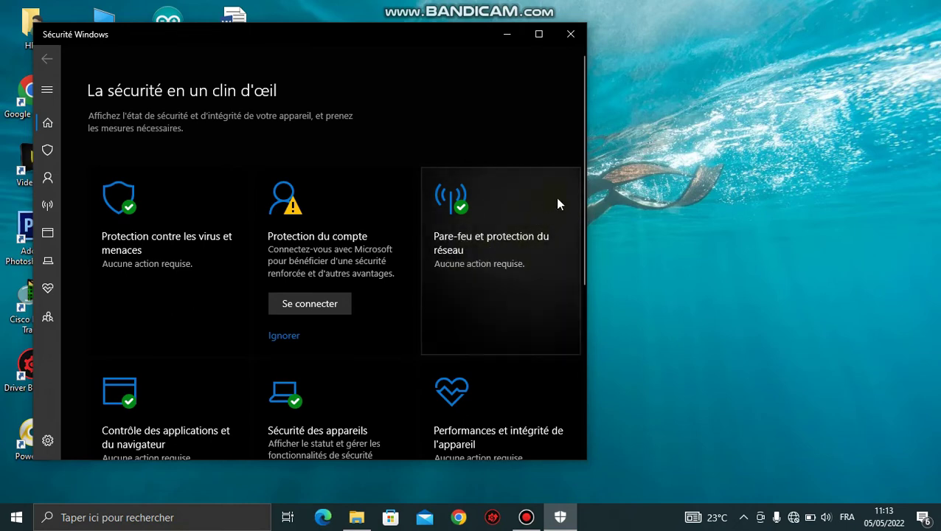
left_click_drag(582, 128, 588, 177)
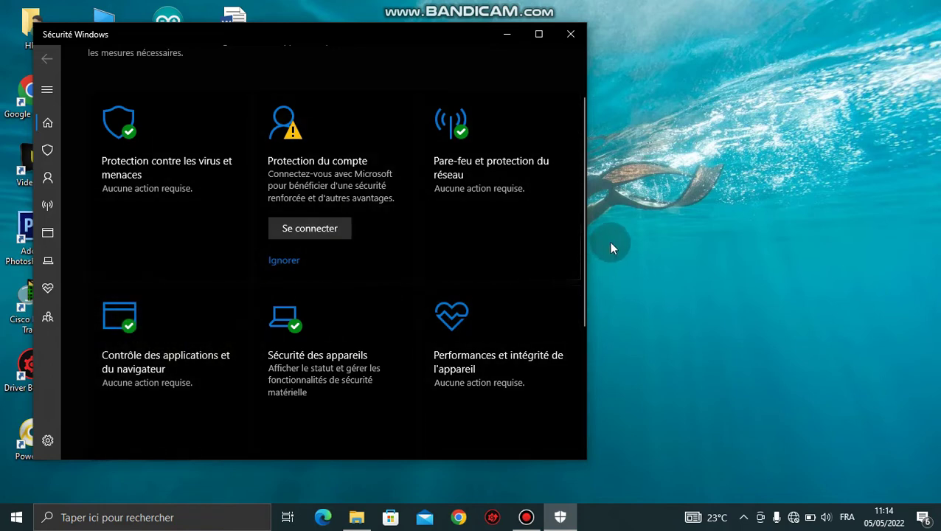
scroll(584, 238, "down", 3)
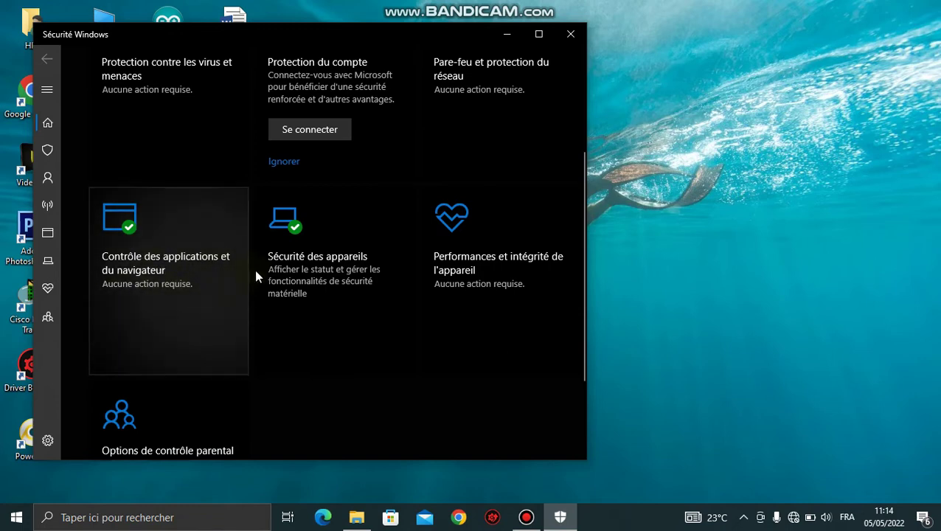
left_click(288, 258)
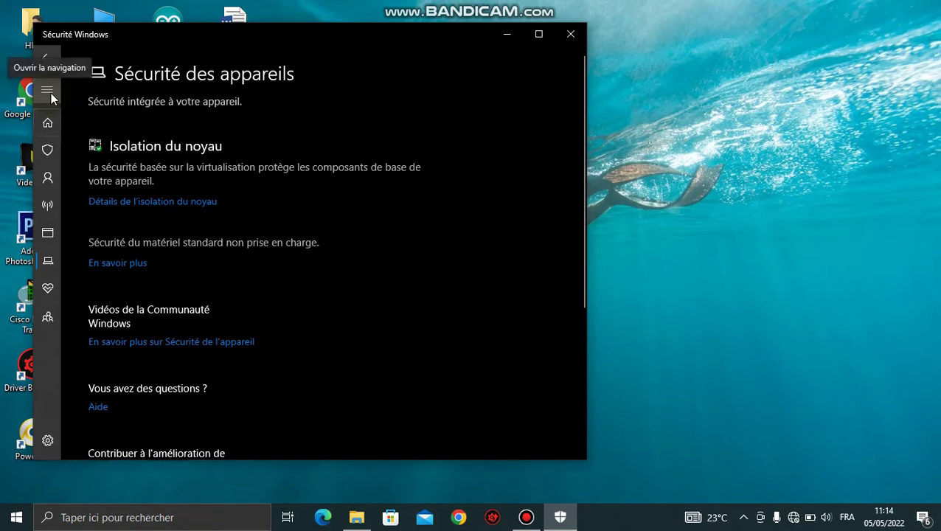
left_click(49, 61)
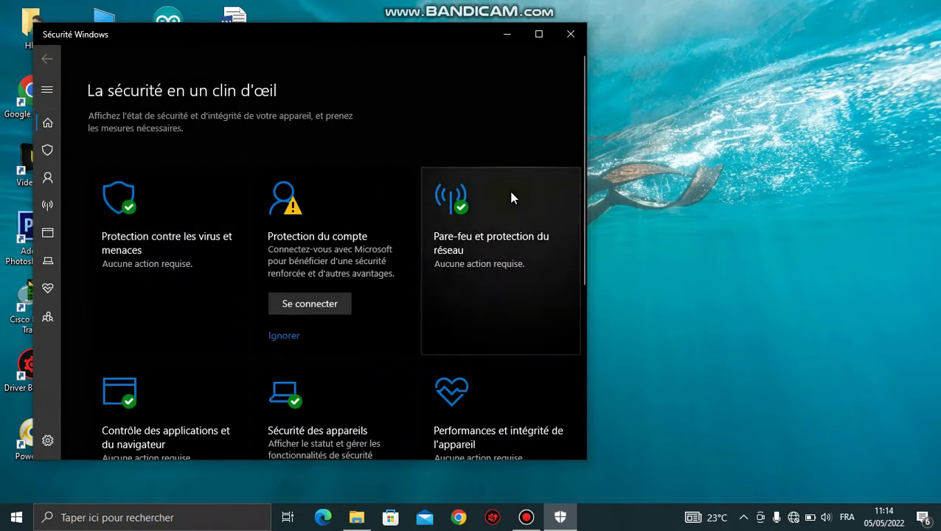
Step: Ignore the Microsoft account sign-in recommendation in Protection du compte and return to the security overview
left_click_drag(584, 169, 587, 231)
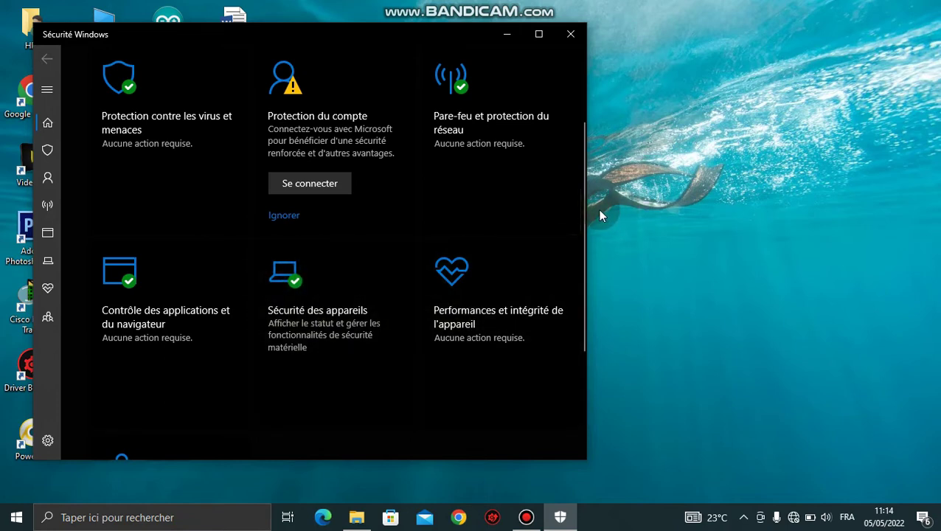
left_click_drag(583, 214, 572, 140)
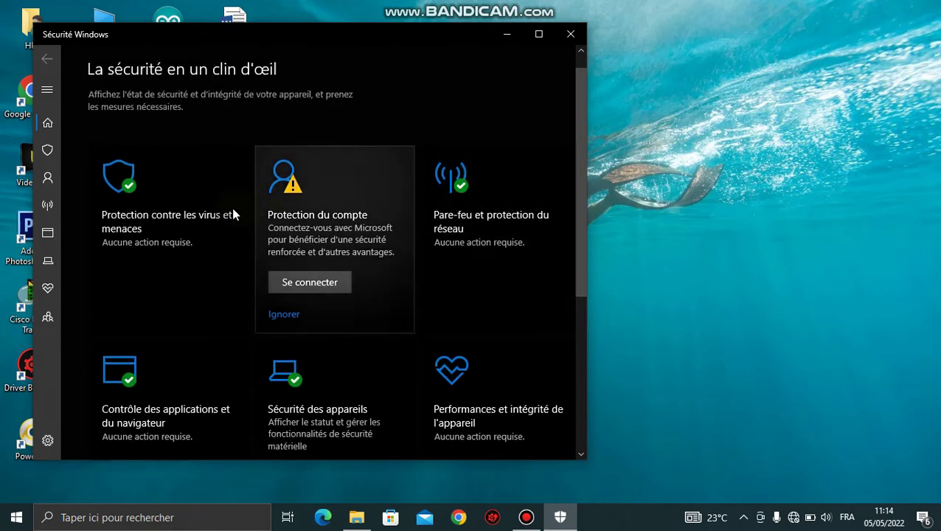
left_click(303, 212)
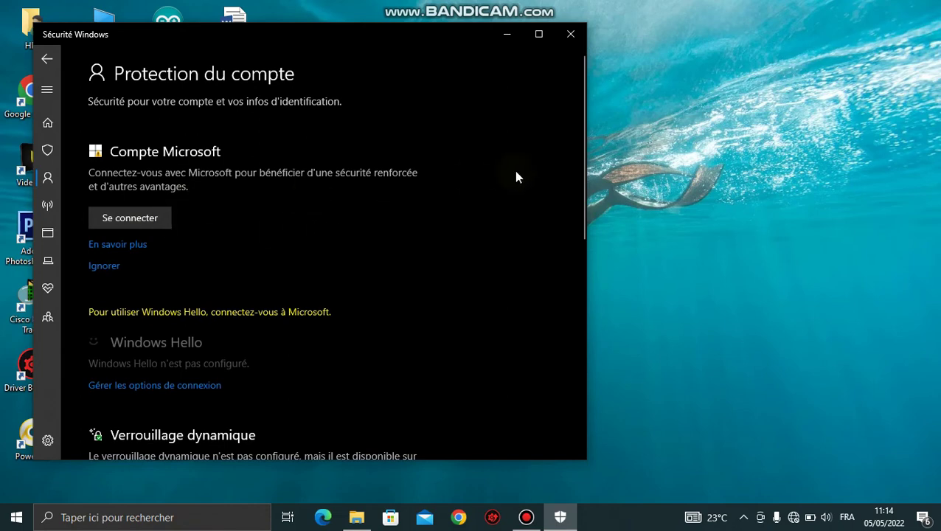
mouse_move(581, 116)
left_mouse_down()
mouse_move(603, 358)
mouse_move(577, 112)
left_mouse_up()
left_click(105, 269)
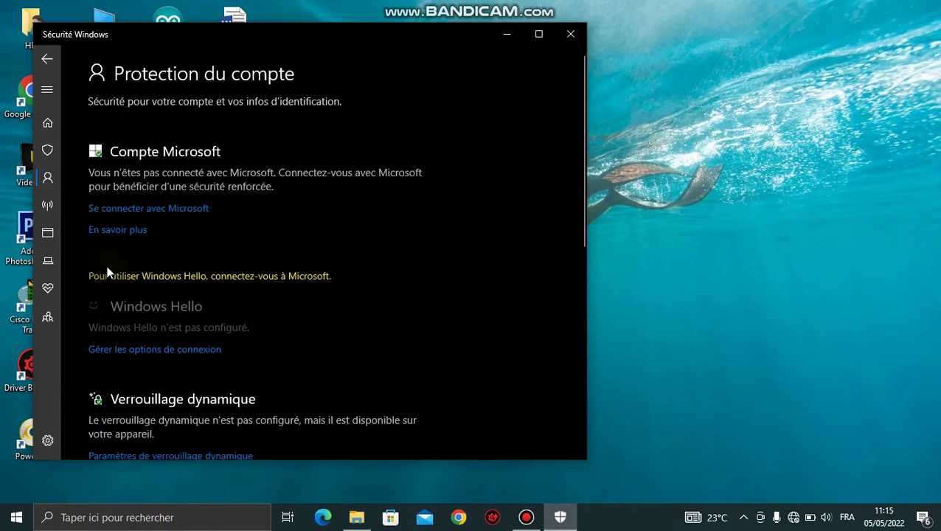
left_click(45, 59)
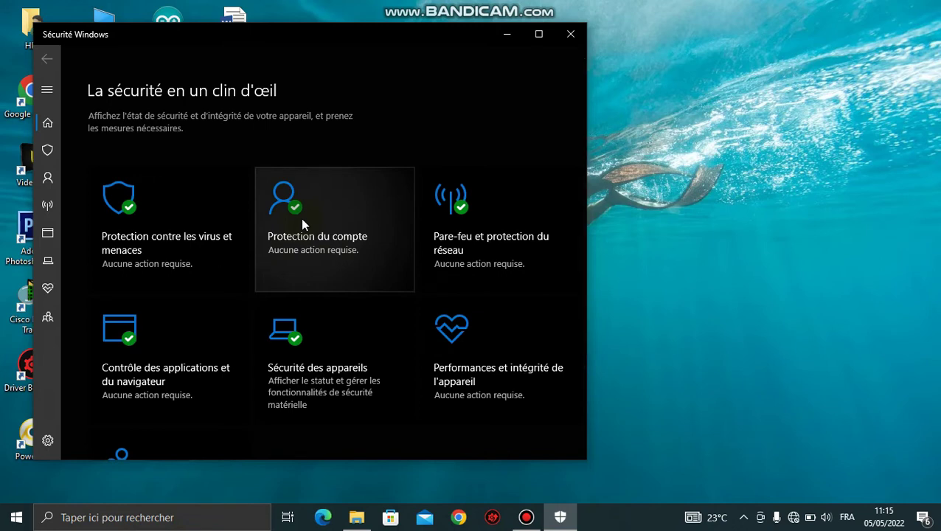
Step: Recheck the Protection du compte page, close Sécurité Windows and check its status among the hidden background apps
left_click(302, 221)
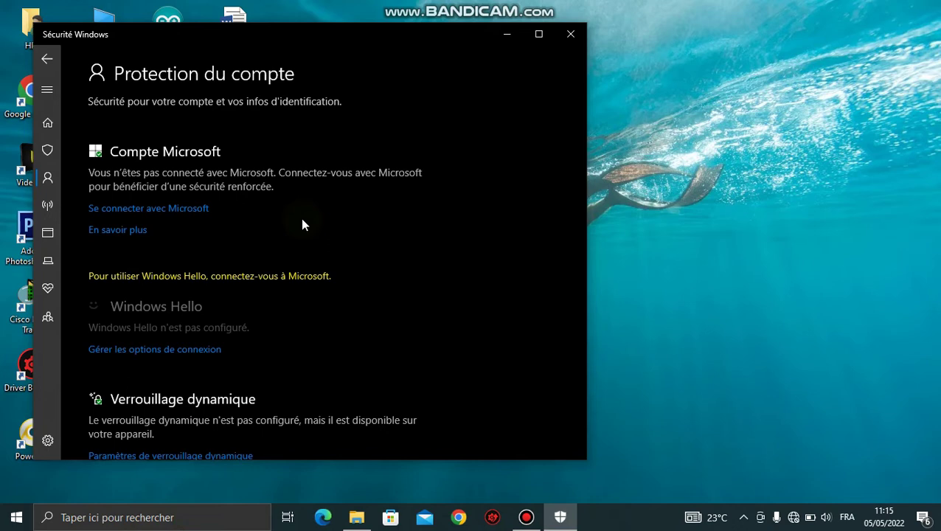
left_click(48, 60)
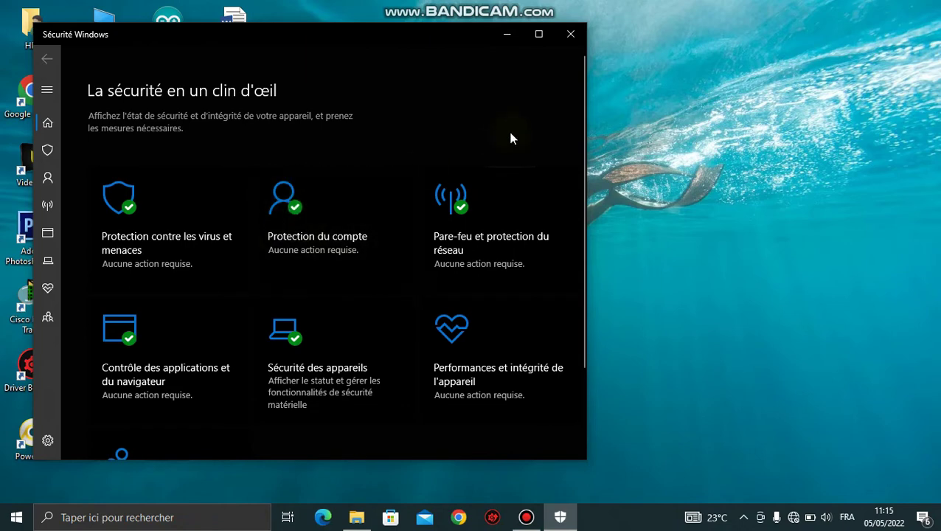
left_click(579, 40)
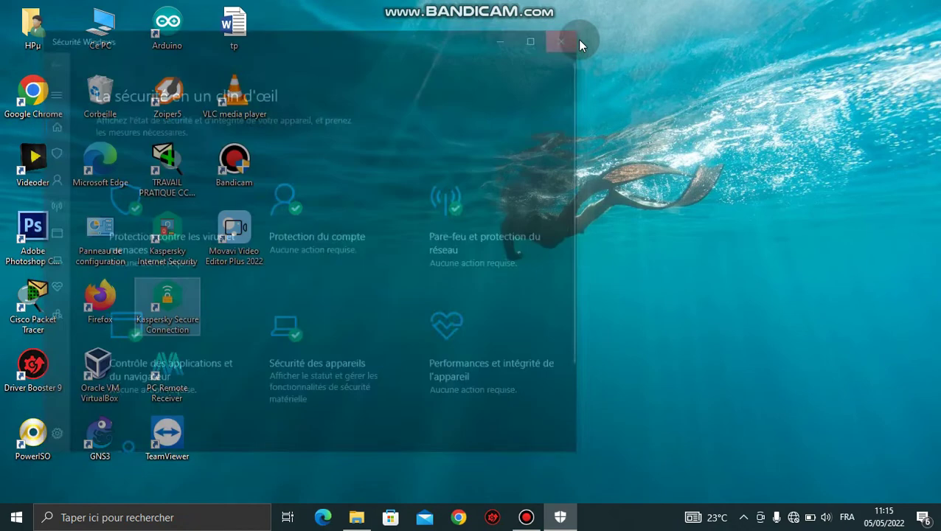
left_click(744, 518)
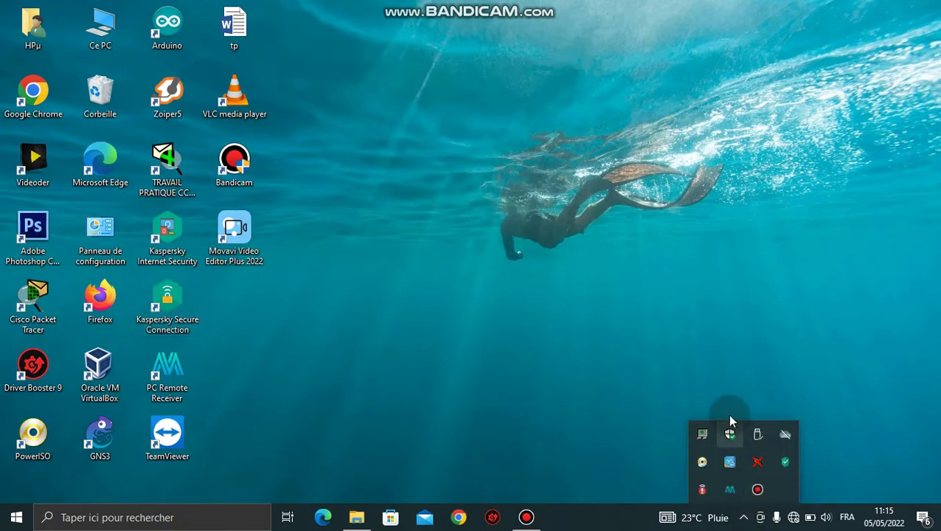
left_click(536, 290)
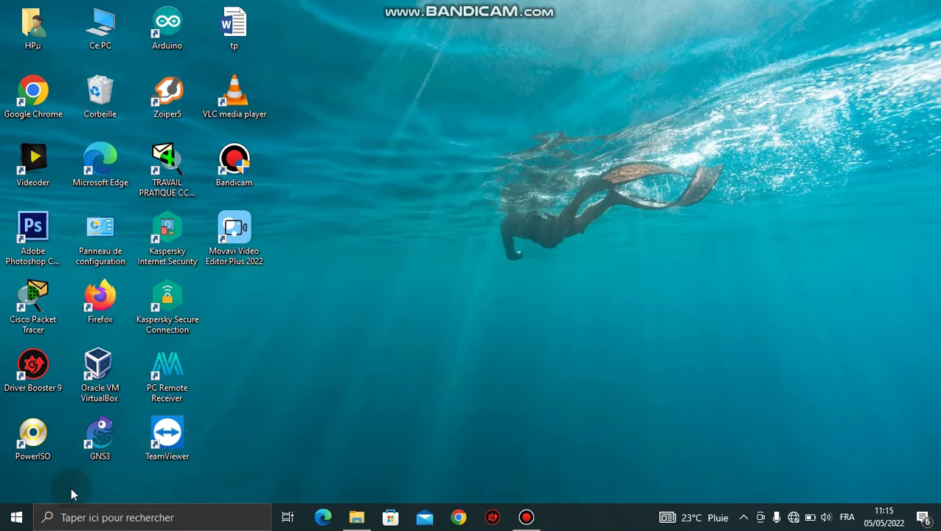
Step: Search Windows for "windo" and open Pare-feu Windows Defender from the settings results
left_click(53, 516)
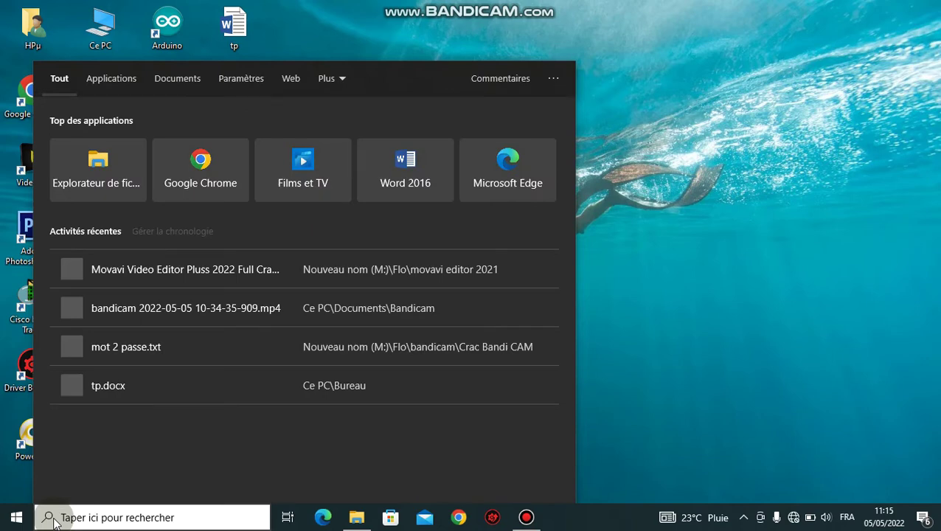
type("zin")
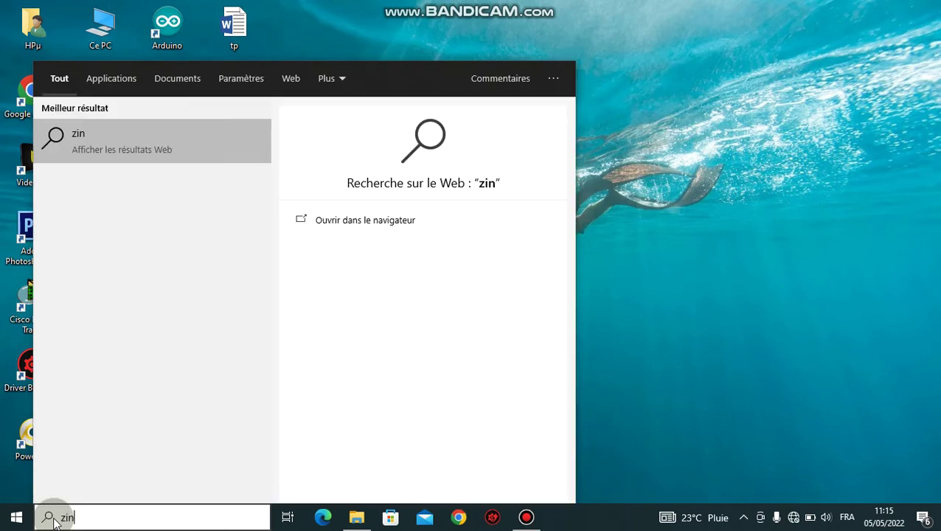
key("BackSpace")
key("BackSpace")
key("BackSpace")
type("win")
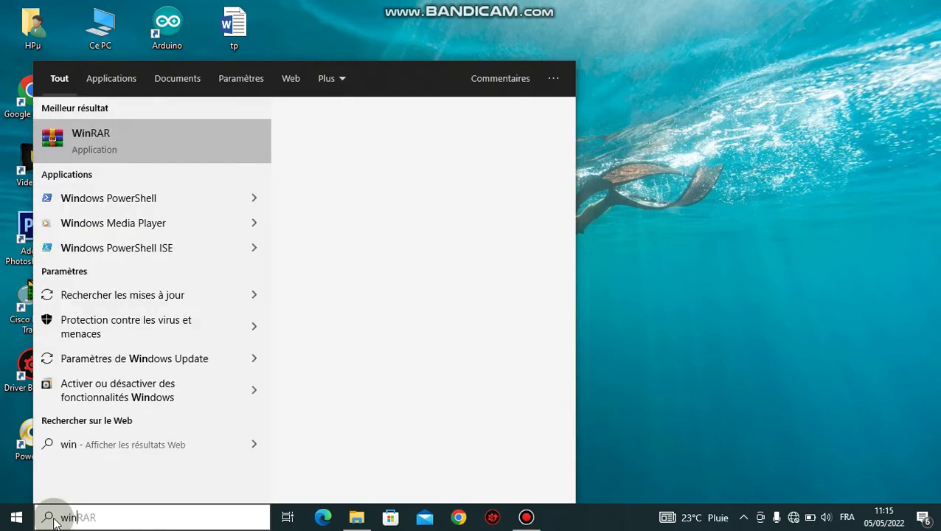
type("doq")
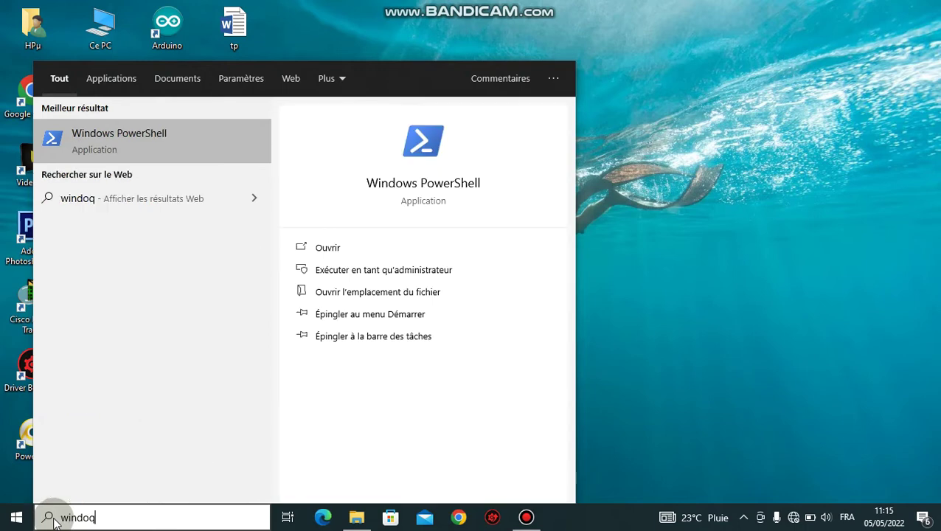
key("BackSpace")
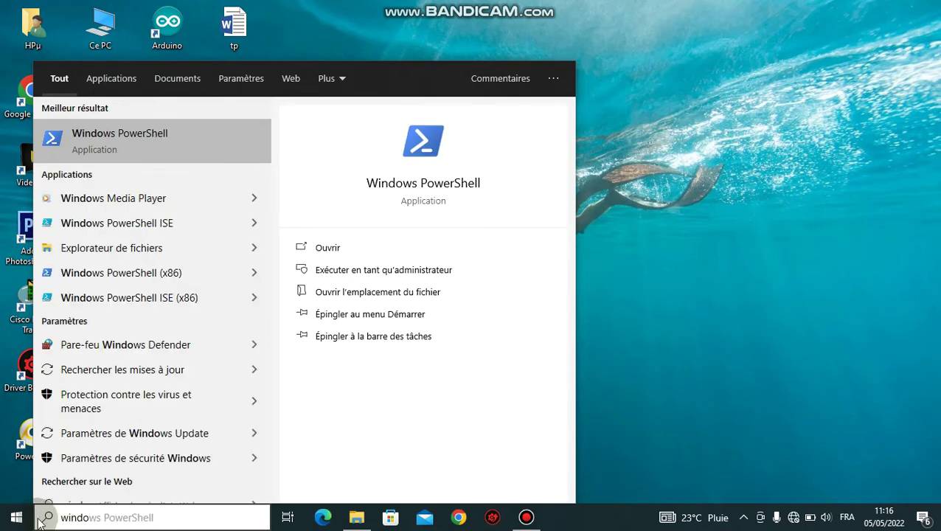
left_click(143, 356)
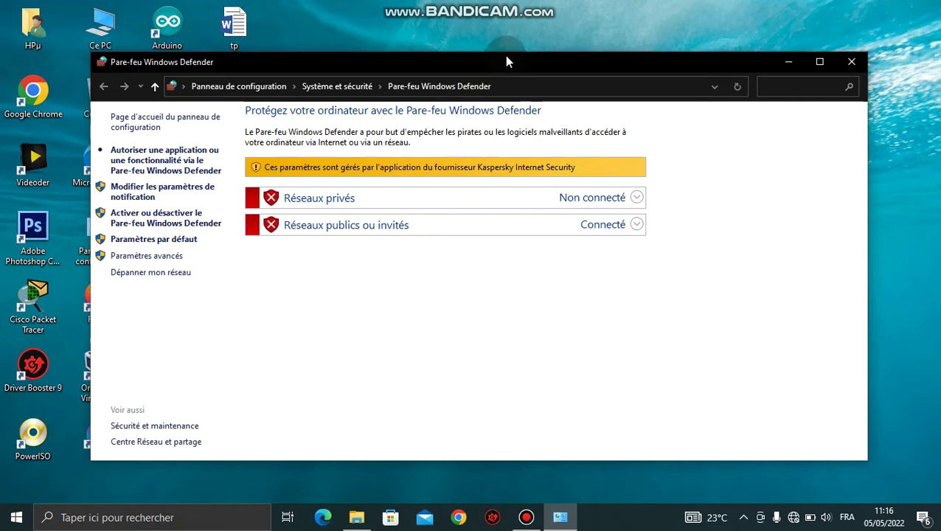
Step: Examine the provider notice and the private and public network status in Pare-feu Windows Defender, and close the window
left_click_drag(506, 60, 548, 46)
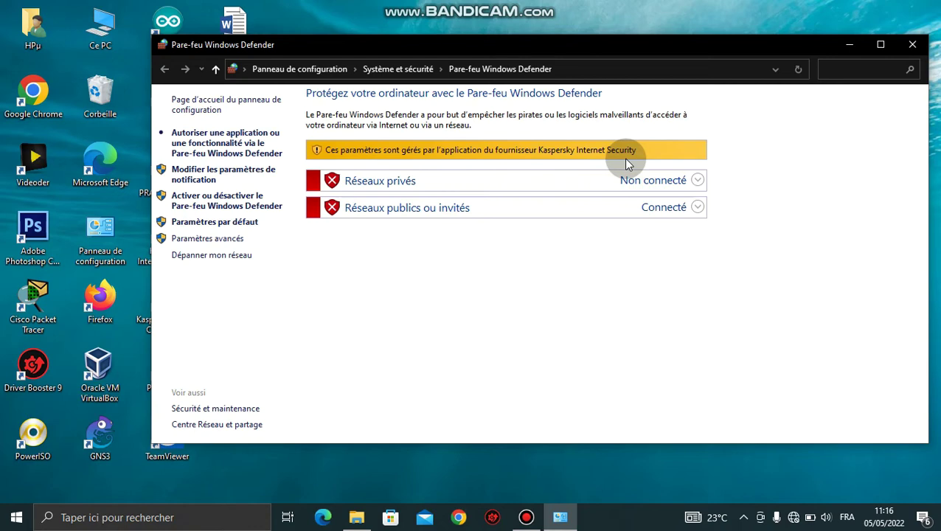
left_click_drag(597, 51, 717, 35)
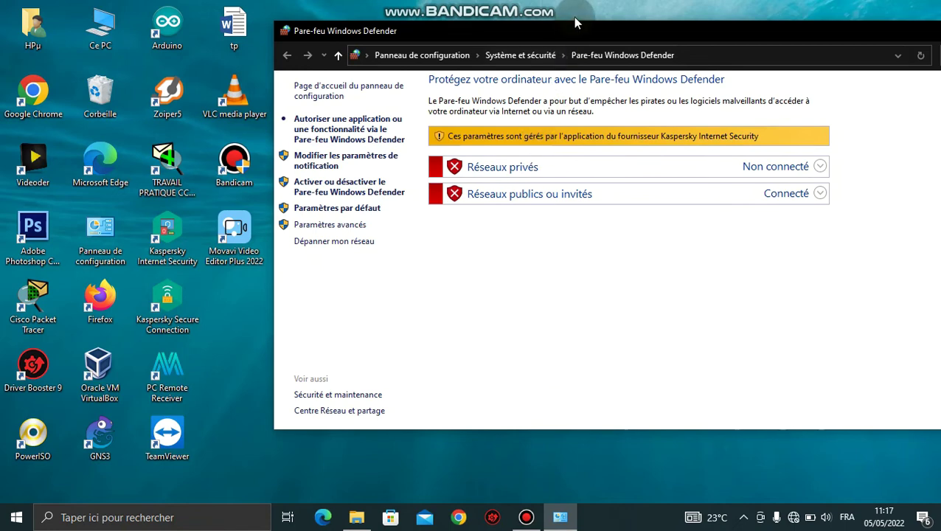
left_click_drag(573, 30, 401, 22)
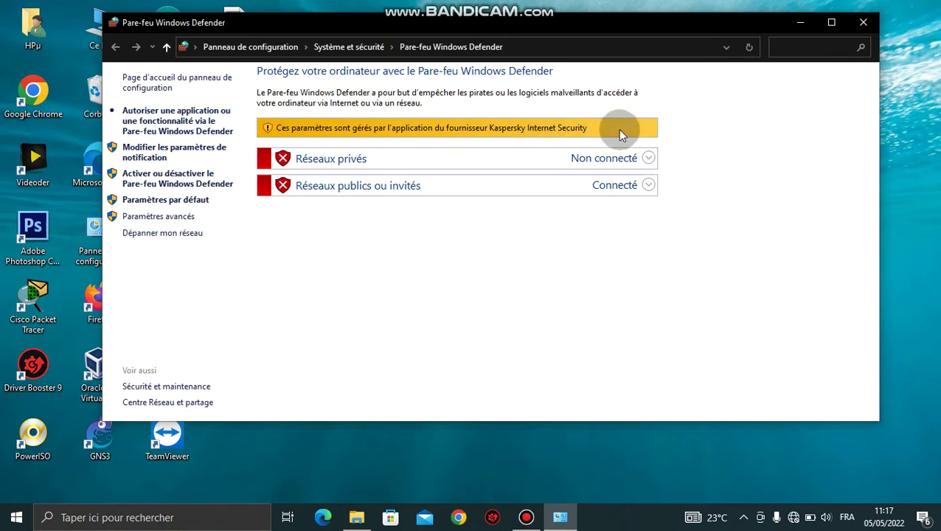
left_click(860, 24)
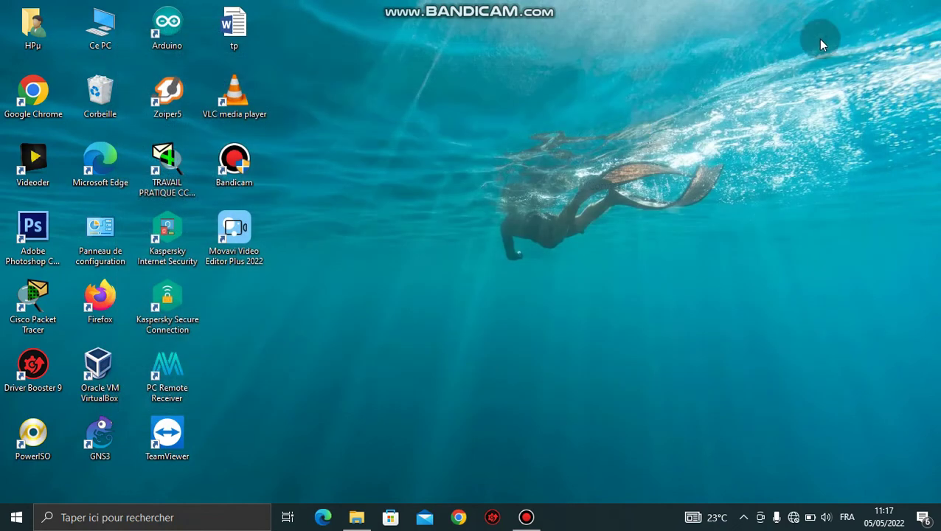